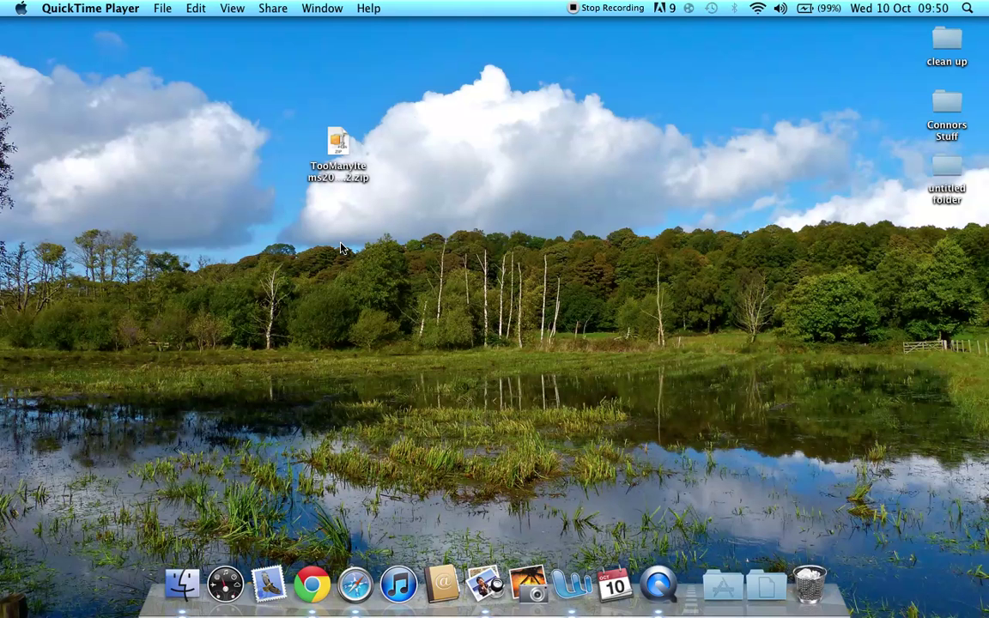
# Open the TooManyItems zip in WinZip Mac to view its 22 files.
pyautogui.click(296, 189)
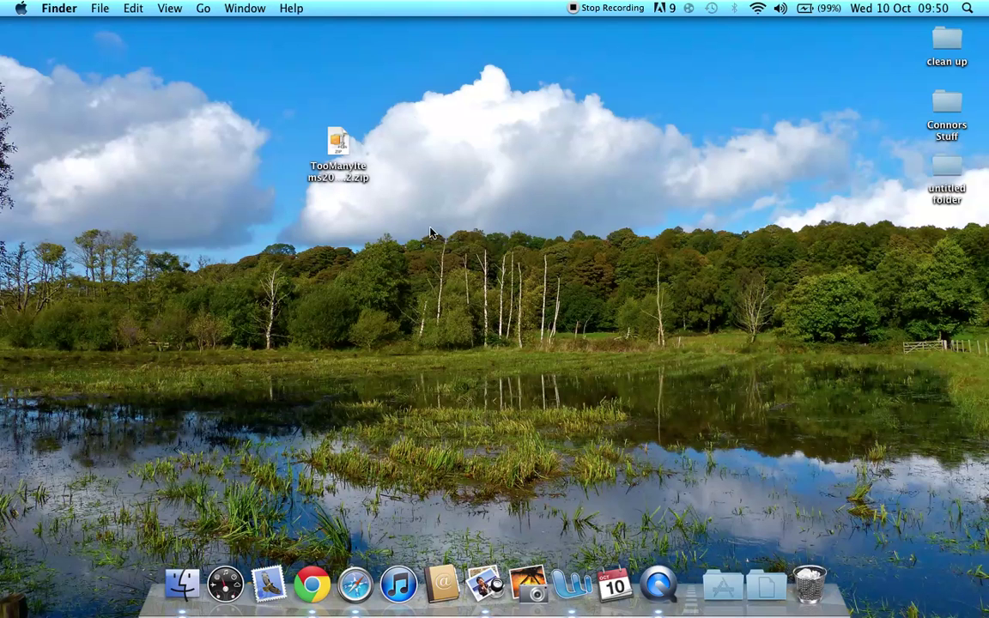
pyautogui.moveTo(430, 231); pyautogui.dragTo(249, 90)
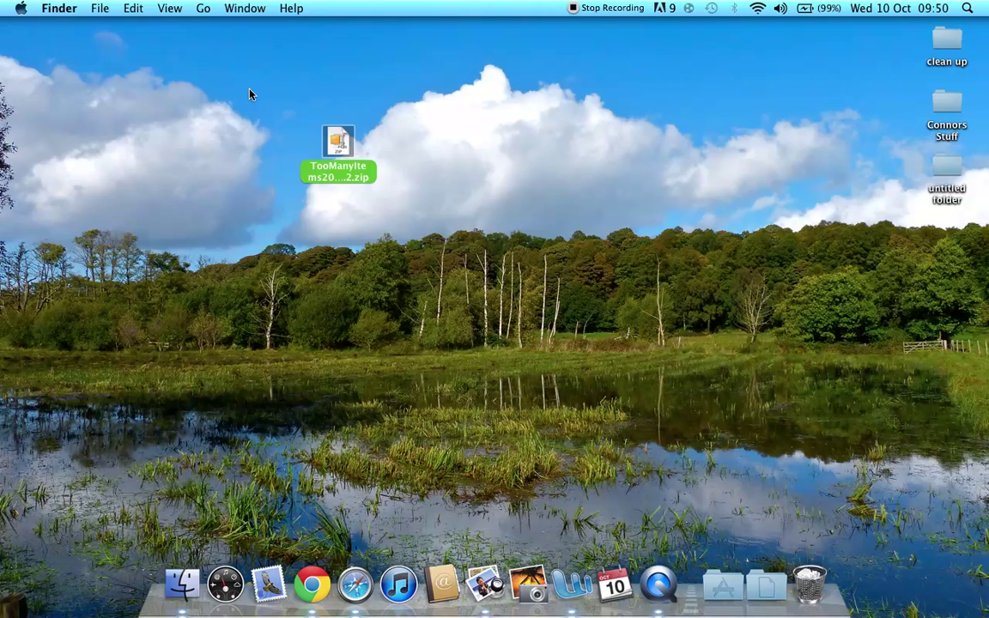
pyautogui.click(438, 176)
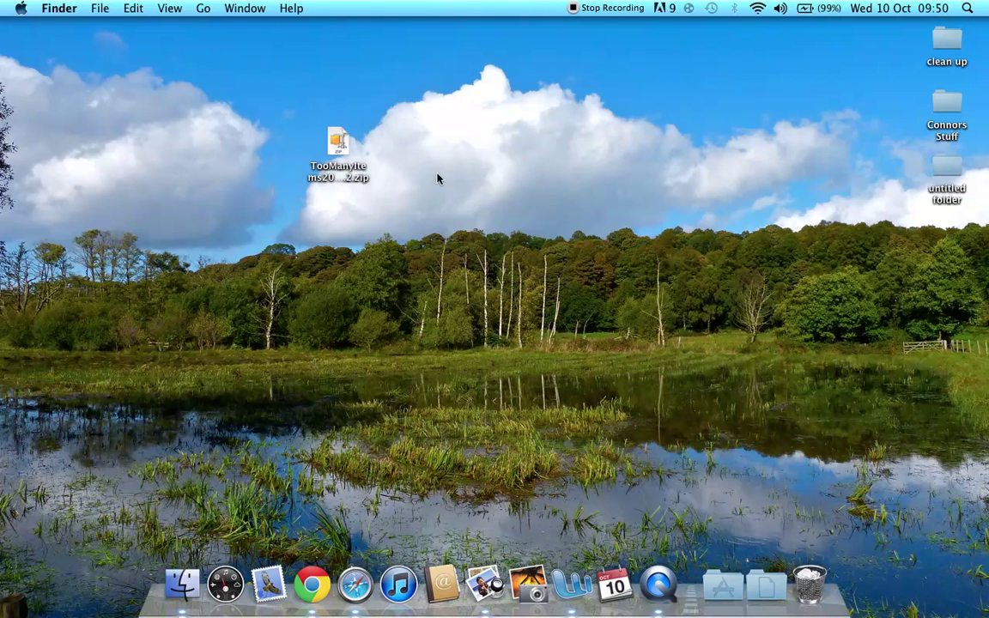
pyautogui.doubleClick(337, 142)
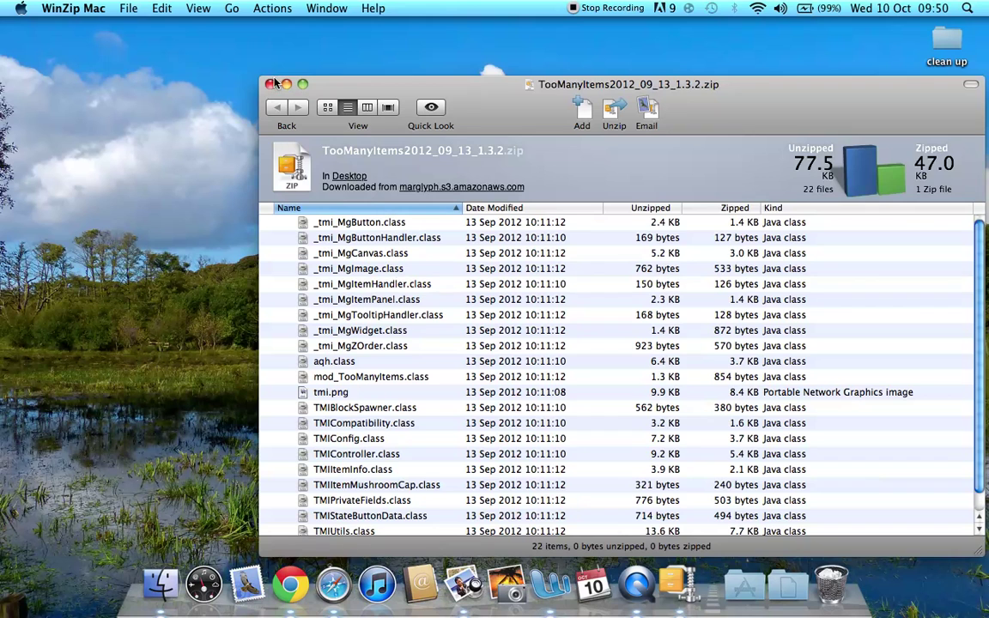
# Close the archive window and move the zip file further left on the desktop.
pyautogui.click(271, 84)
pyautogui.moveTo(337, 142); pyautogui.dragTo(246, 148)
pyautogui.click(326, 191)
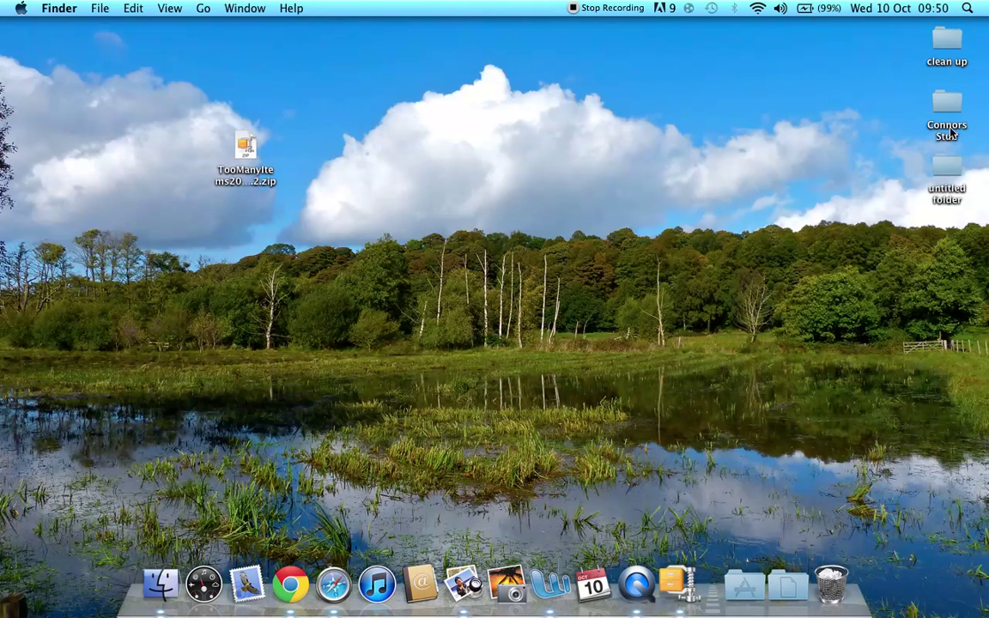
# Go to Computer and open Macintosh HD > Users > your home folder.
pyautogui.click(203, 7)
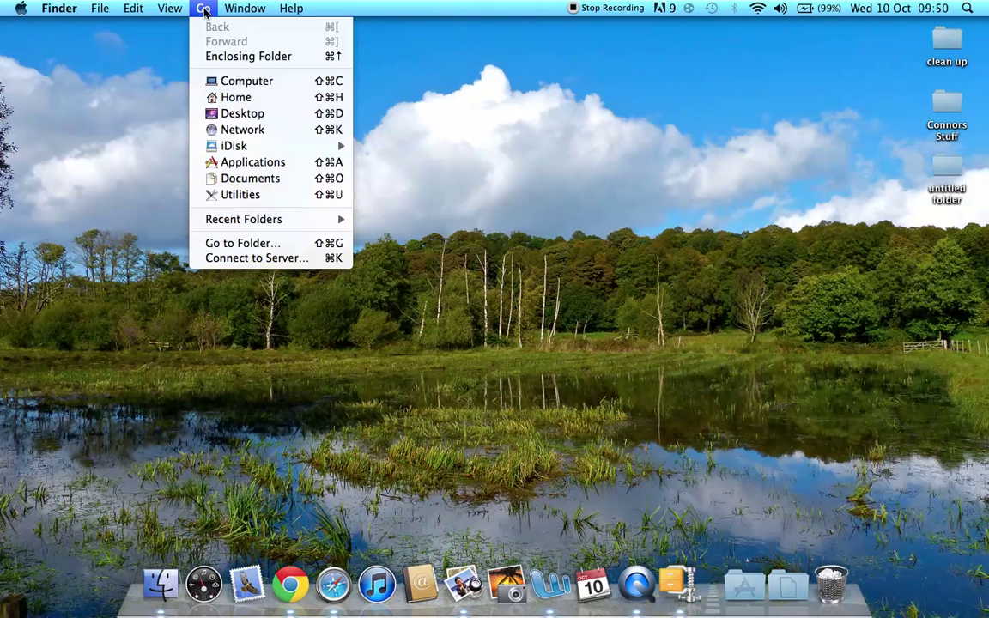
pyautogui.click(246, 84)
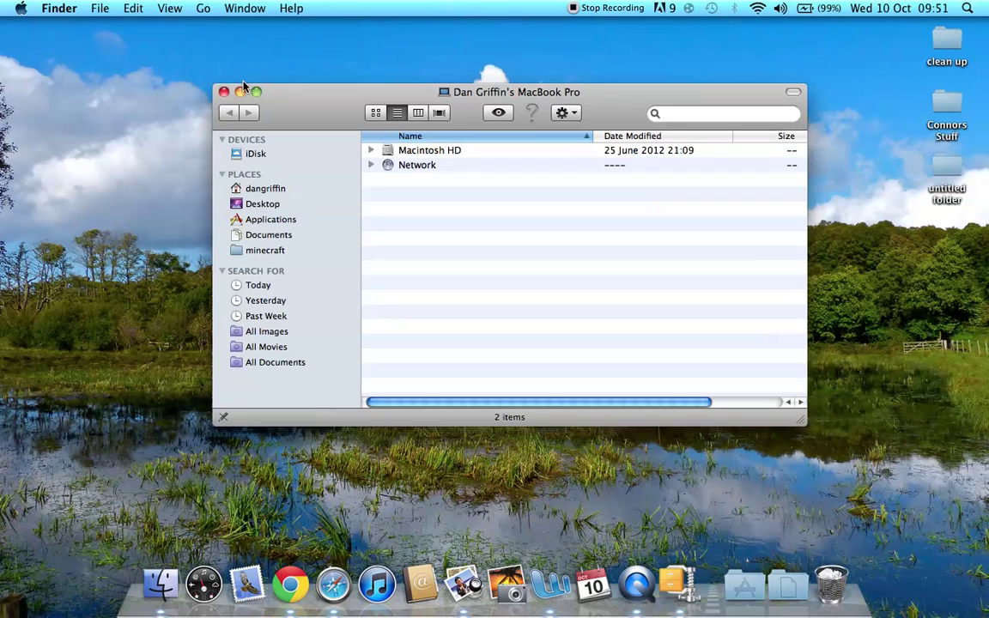
pyautogui.doubleClick(426, 150)
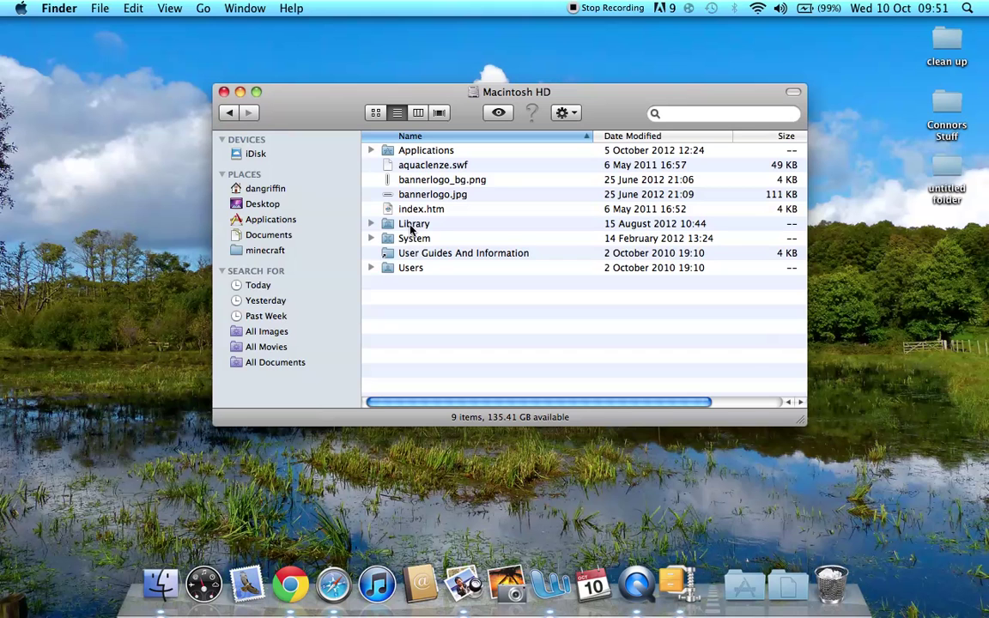
pyautogui.doubleClick(412, 267)
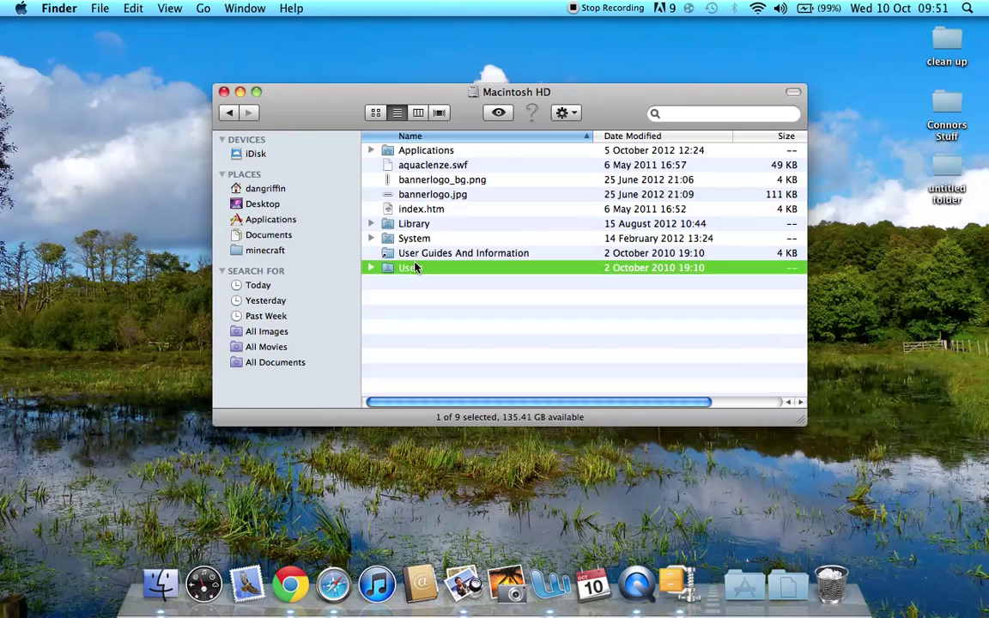
pyautogui.doubleClick(422, 152)
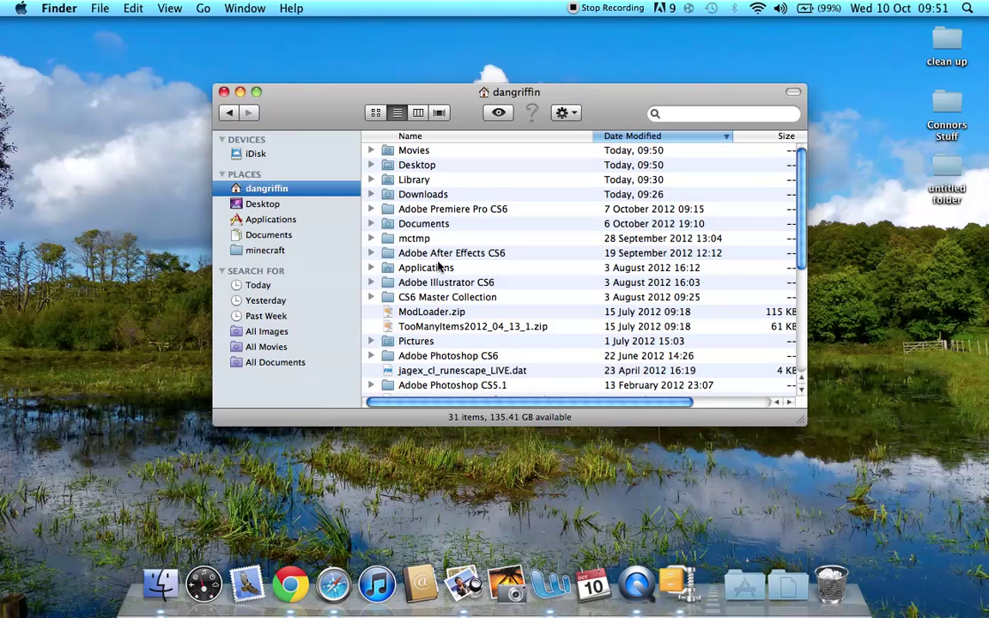
# Open Library > Application Support > minecraft > bin and select minecraft.jar.
pyautogui.scroll(-5, 438, 267)
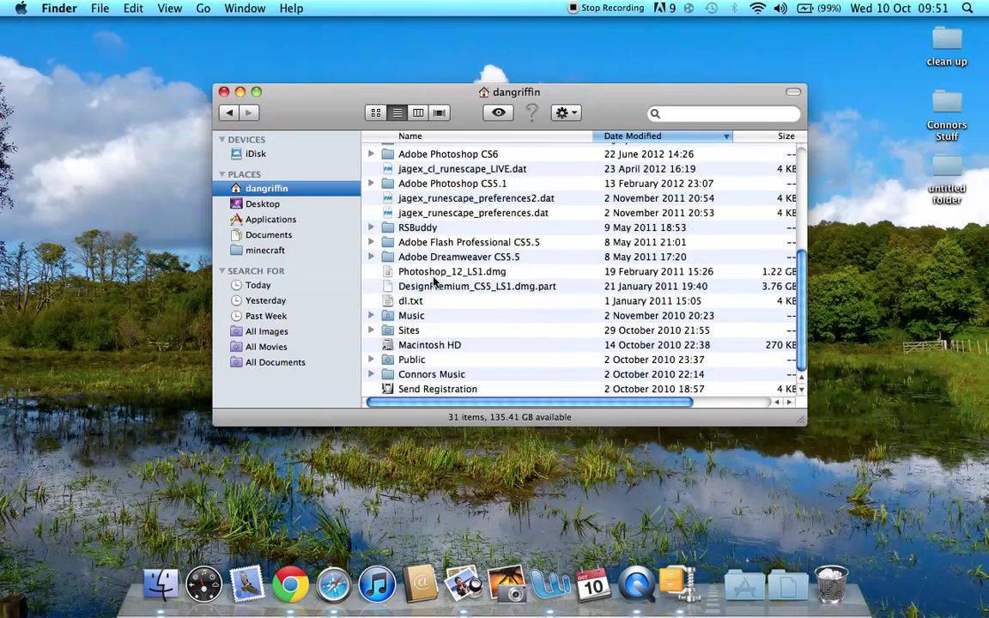
pyautogui.scroll(5, 435, 279)
pyautogui.doubleClick(416, 181)
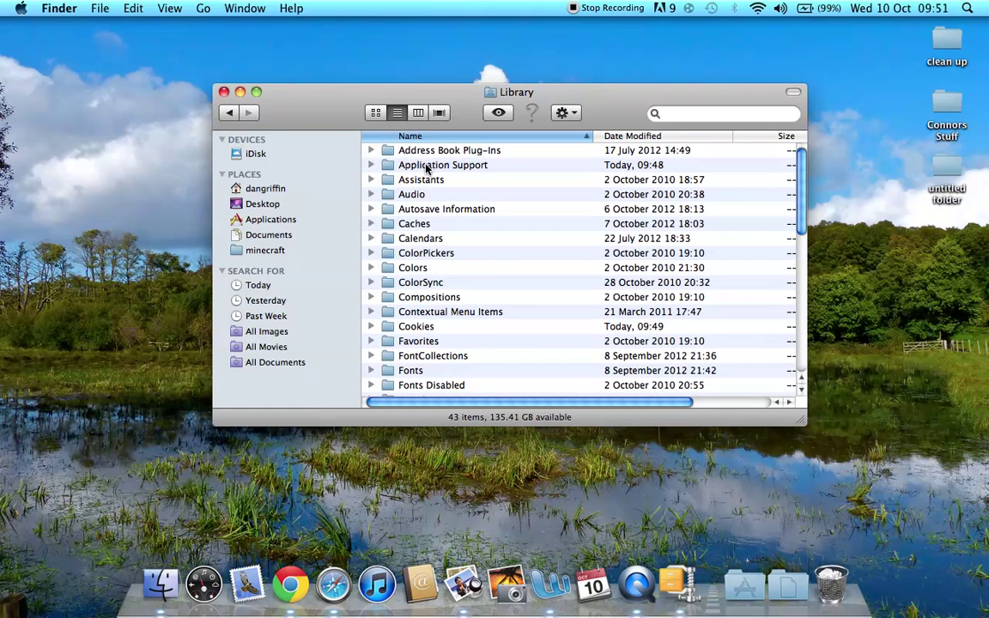
pyautogui.doubleClick(412, 166)
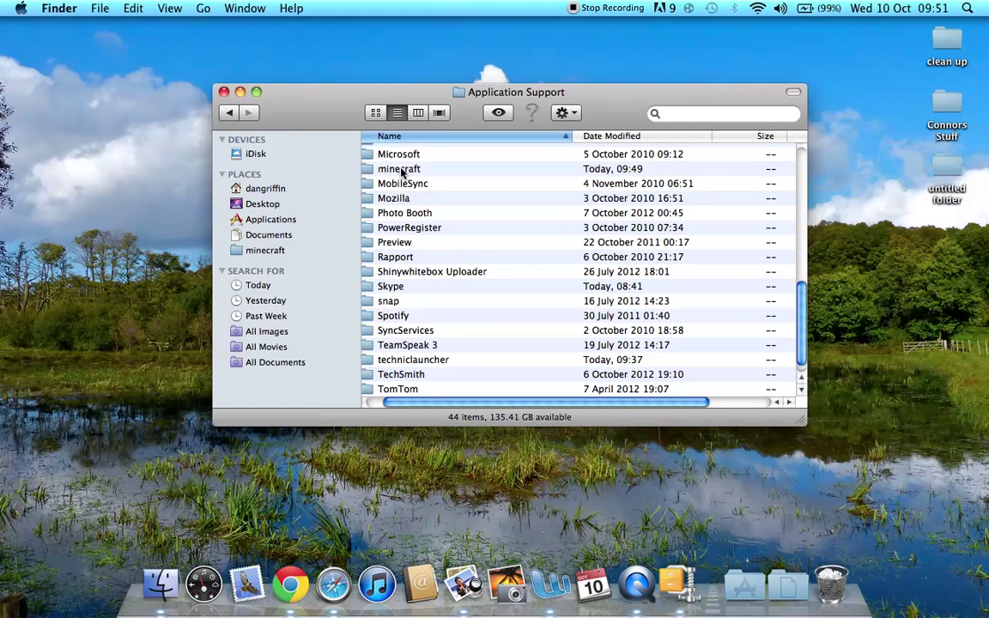
pyautogui.click(426, 173)
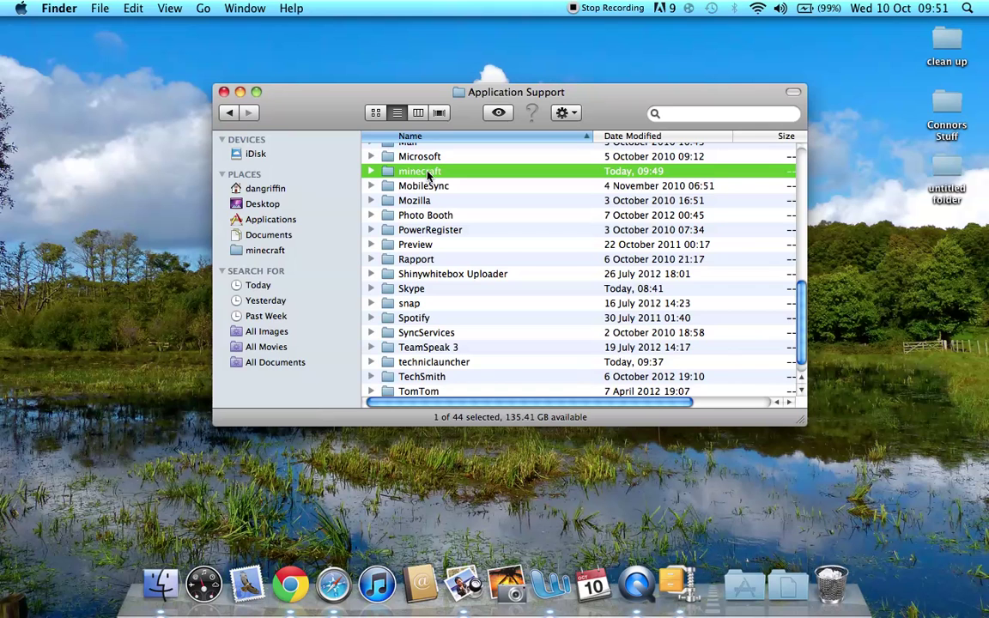
pyautogui.doubleClick(447, 175)
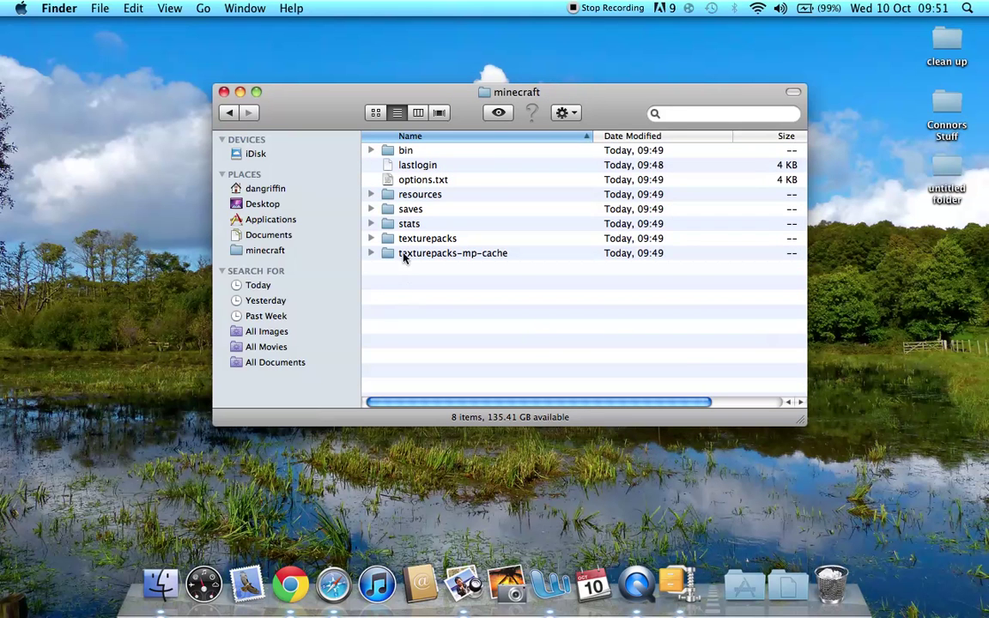
pyautogui.click(421, 152)
pyautogui.doubleClick(421, 151)
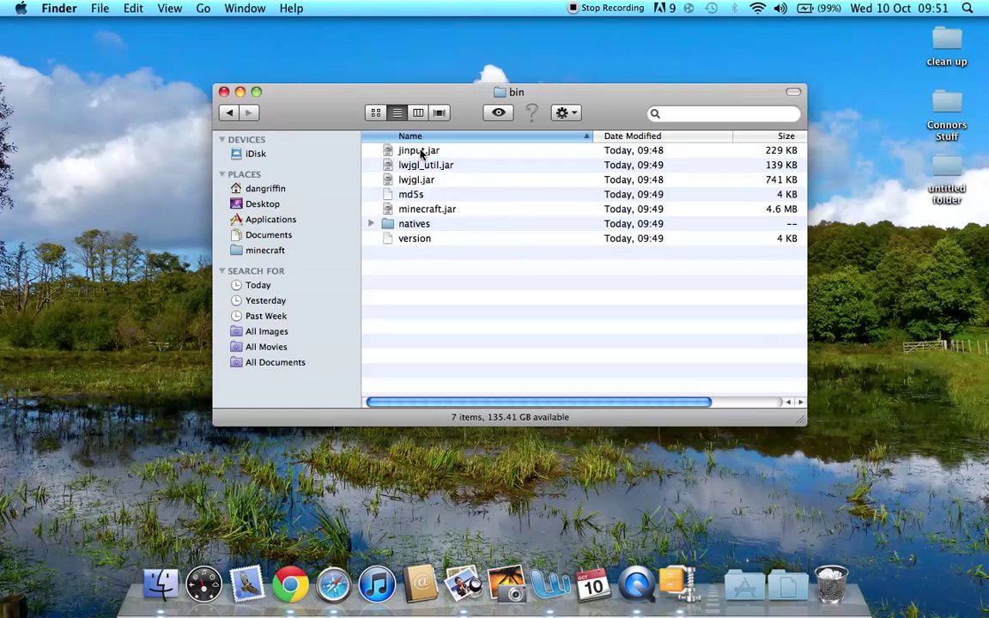
pyautogui.click(426, 210)
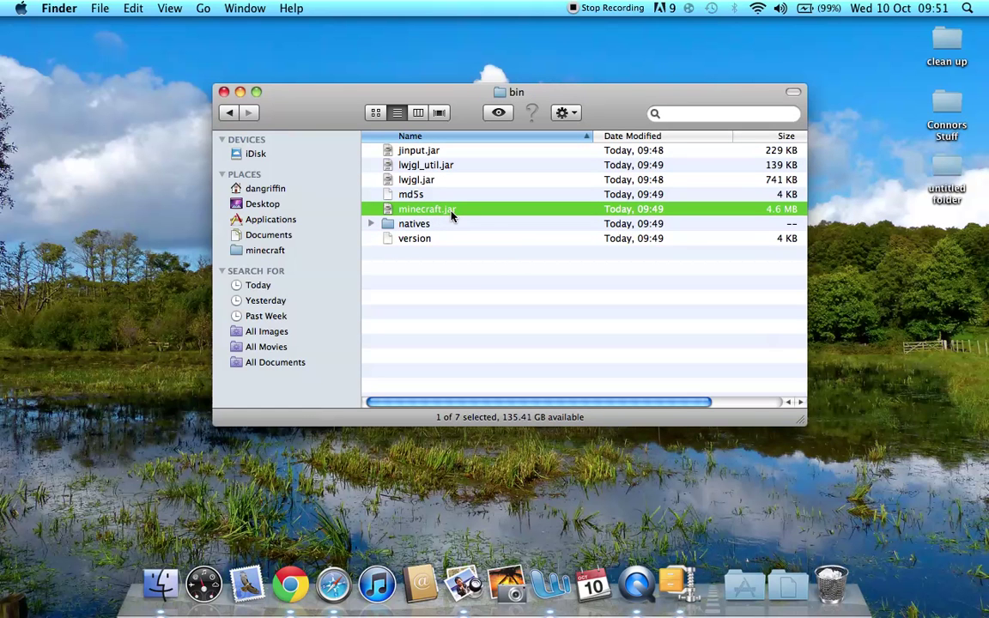
# Extract minecraft.jar with The Unarchiver into bin, creating a new minecraft folder.
pyautogui.rightClick(453, 216)
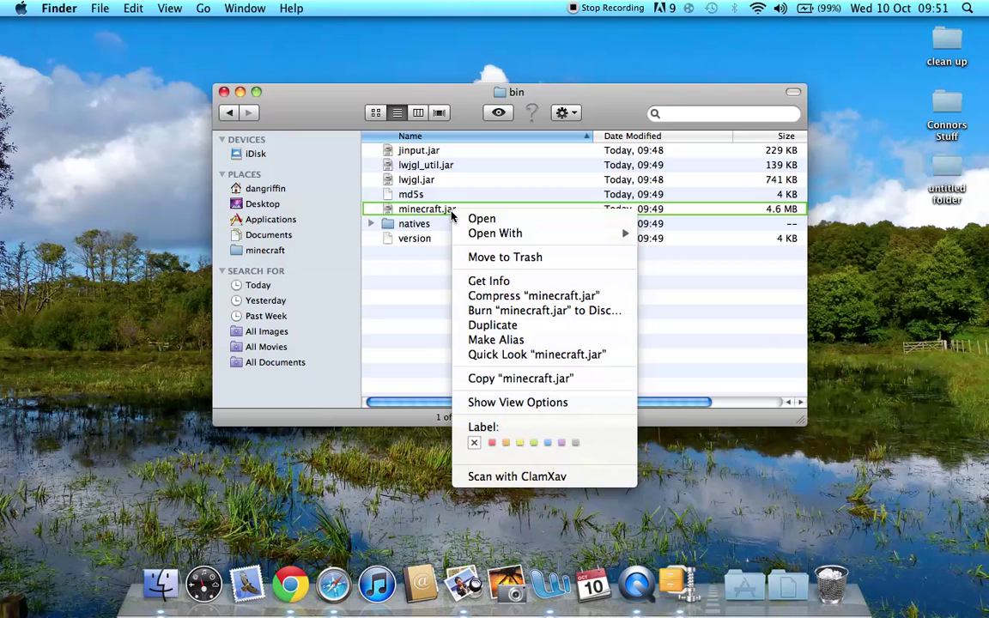
pyautogui.moveTo(596, 232)
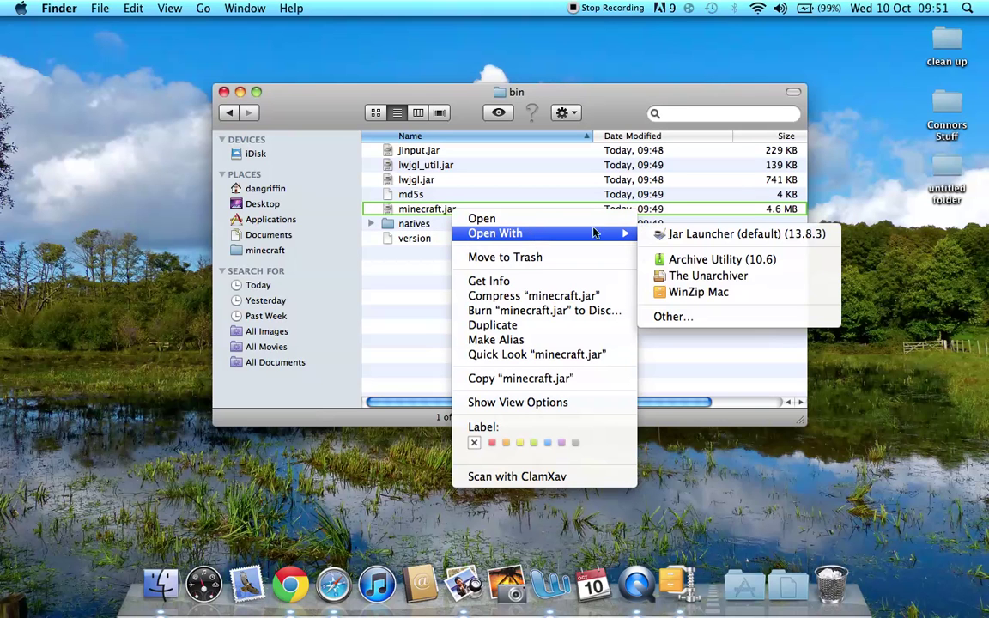
pyautogui.click(700, 277)
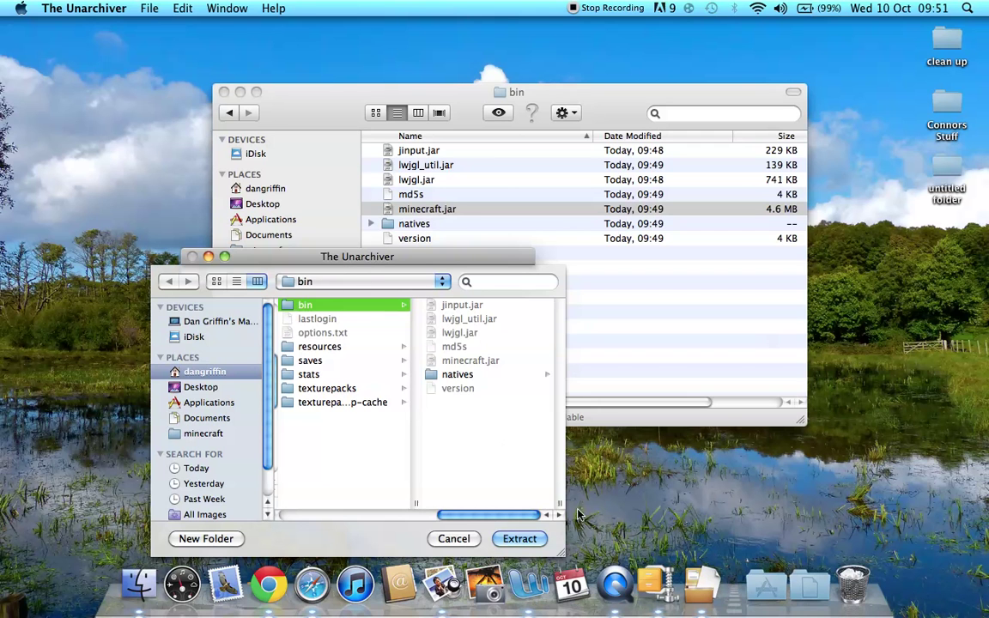
pyautogui.click(515, 539)
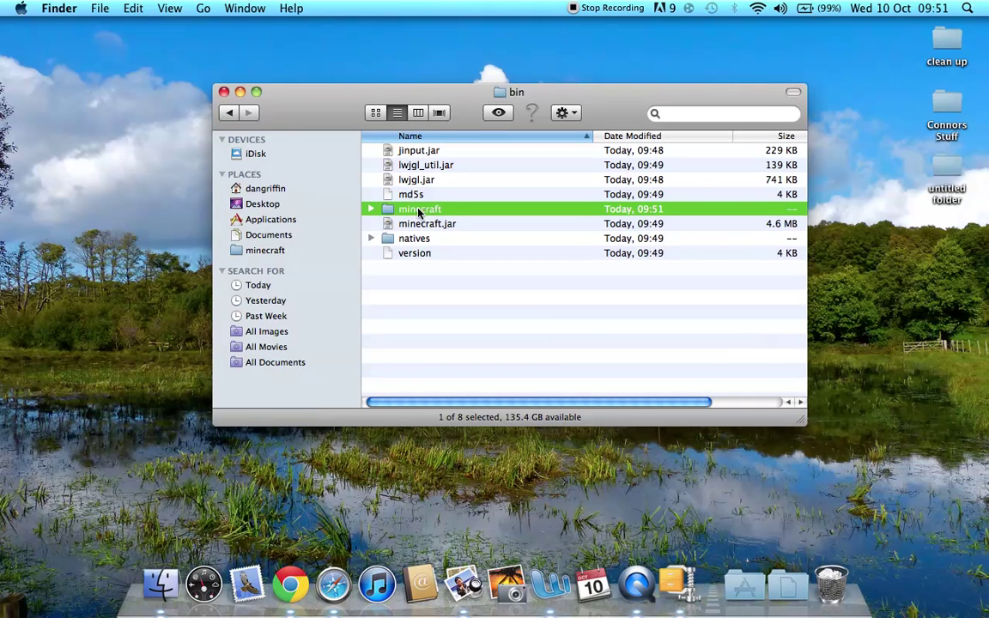
# Delete the original minecraft.jar file from the bin folder.
pyautogui.click(424, 221)
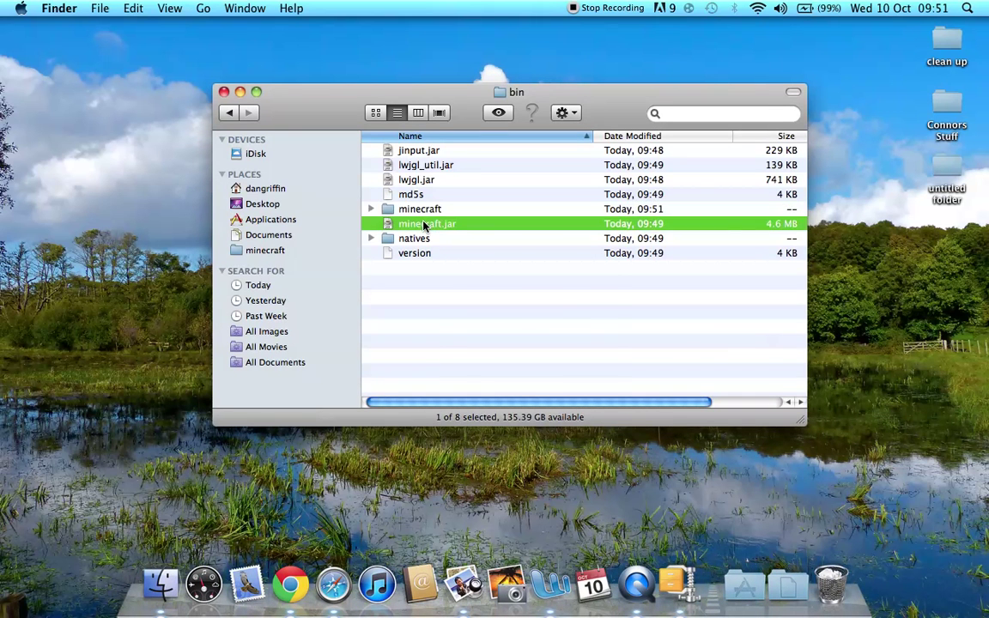
pyautogui.rightClick(427, 223)
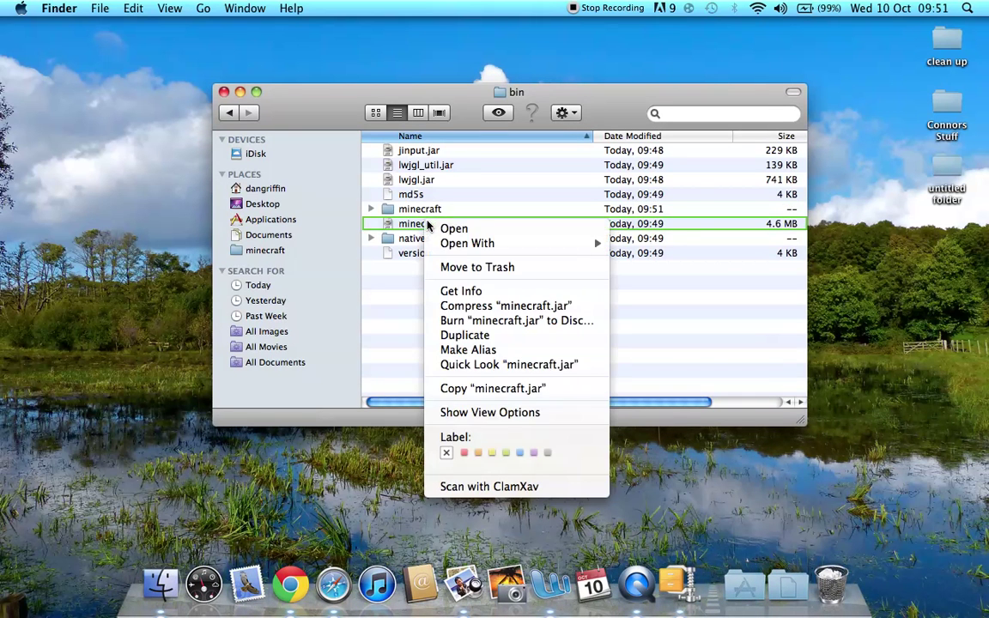
pyautogui.click(479, 266)
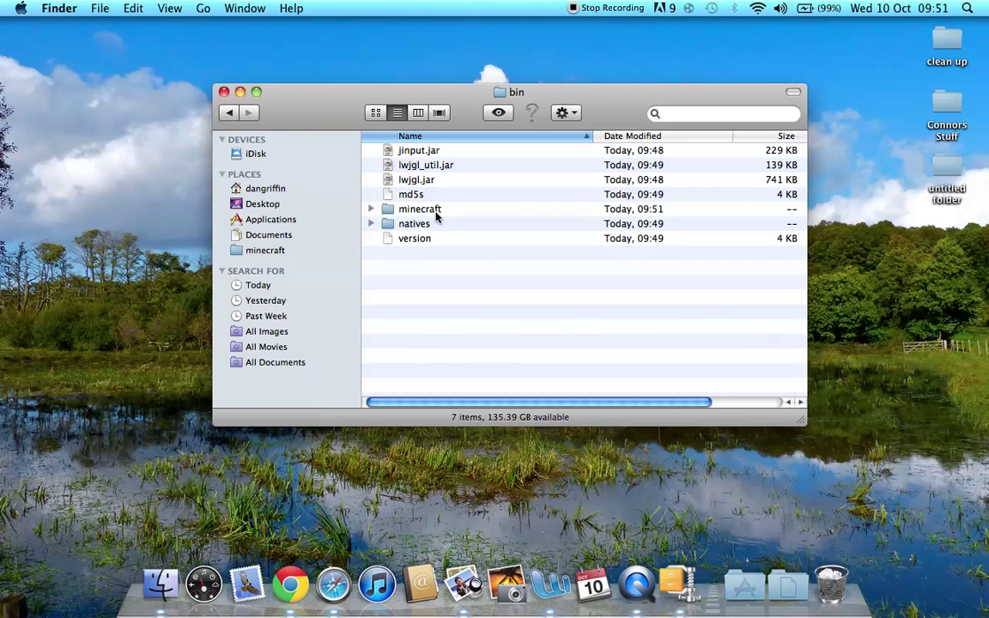
# Rename the extracted minecraft folder to minecraft.jar and open it to show its 1,275 class files.
pyautogui.click(445, 213)
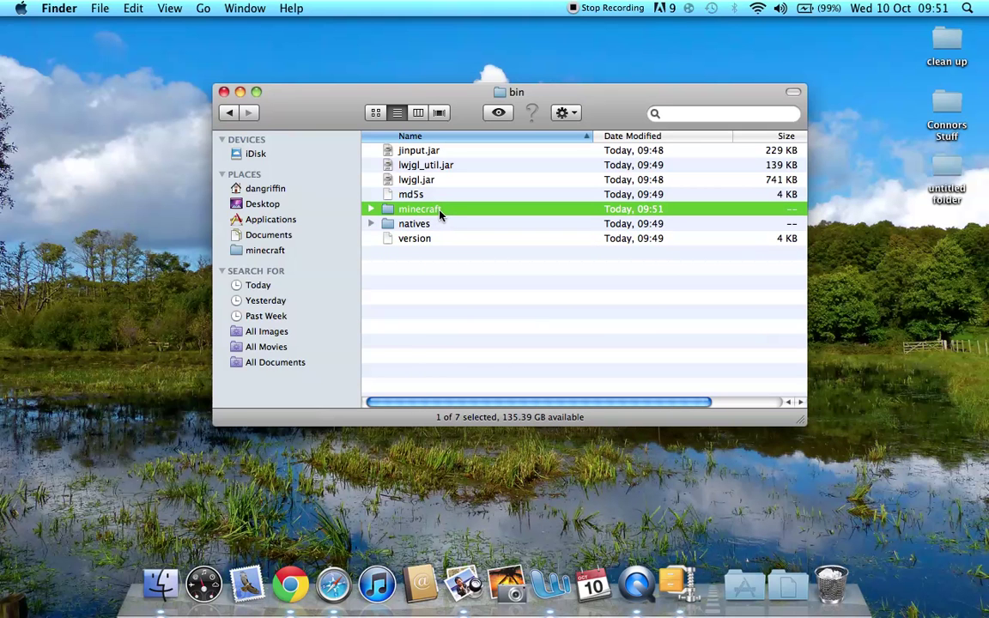
pyautogui.click(429, 209)
pyautogui.write('.jar')
pyautogui.press('Return')
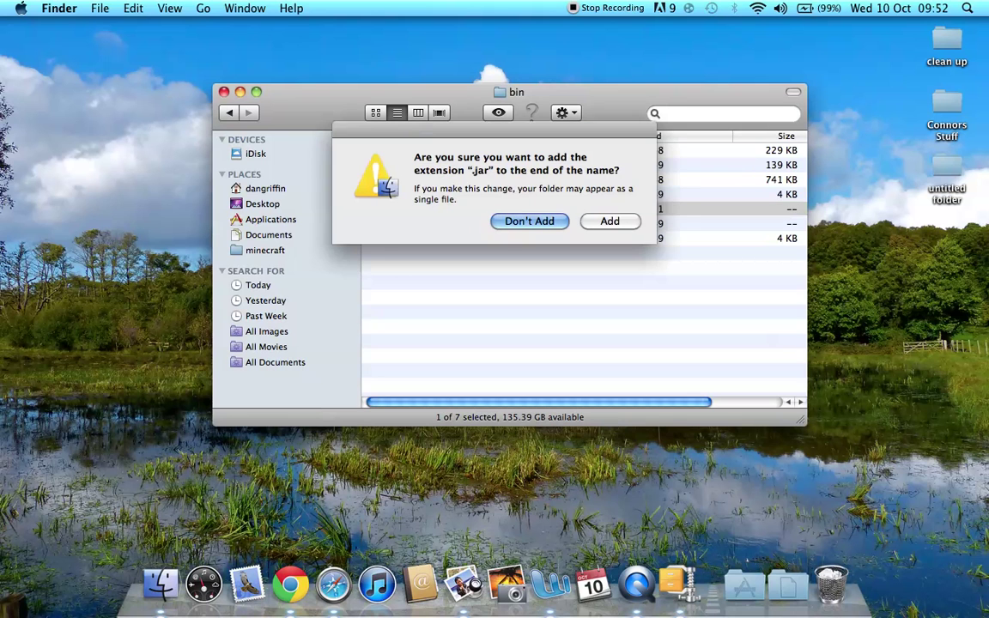
pyautogui.click(629, 221)
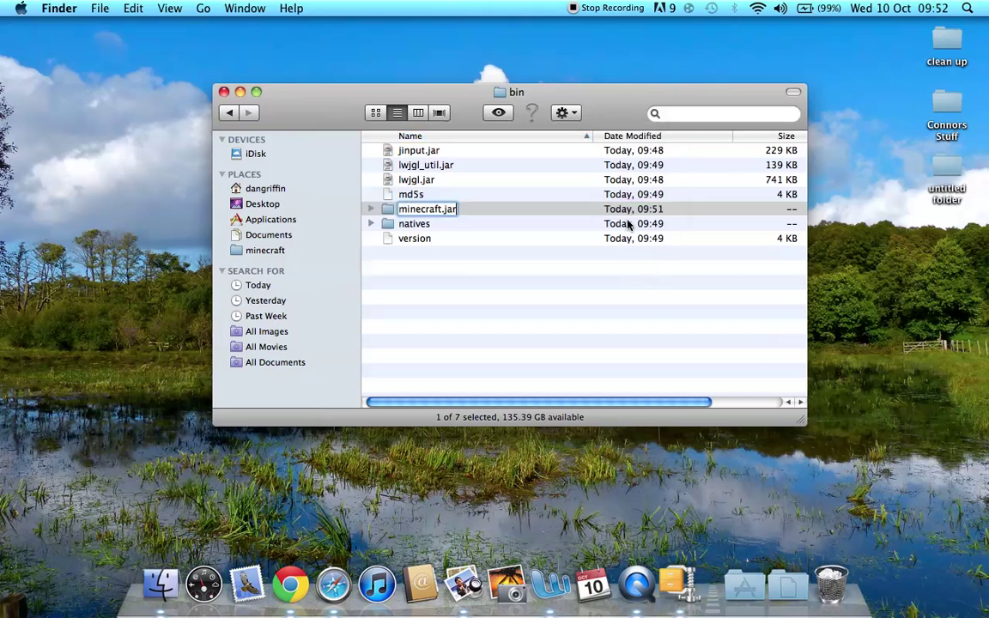
pyautogui.doubleClick(459, 210)
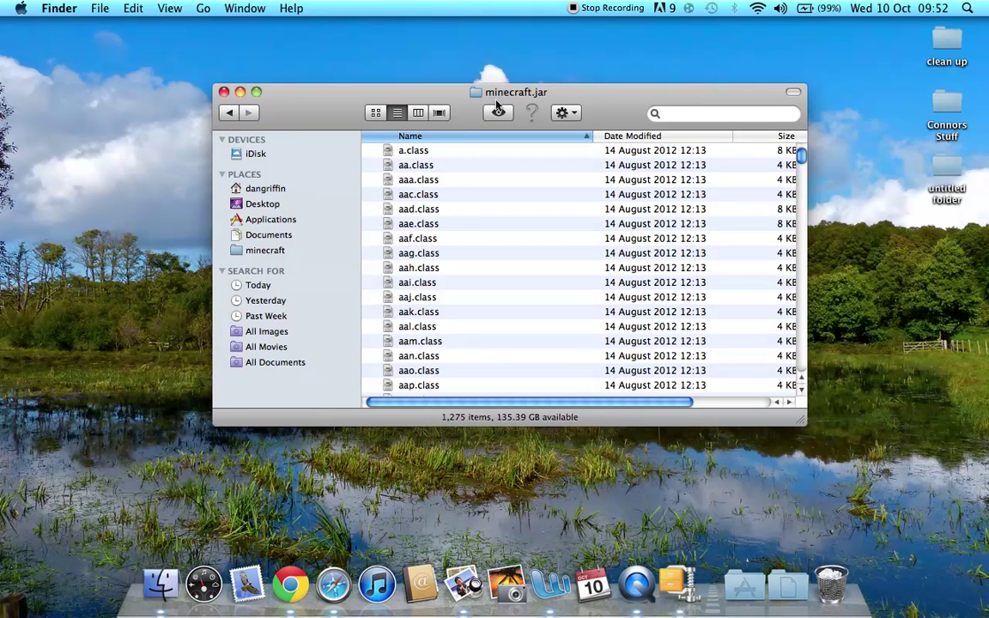
pyautogui.moveTo(504, 94); pyautogui.dragTo(614, 115)
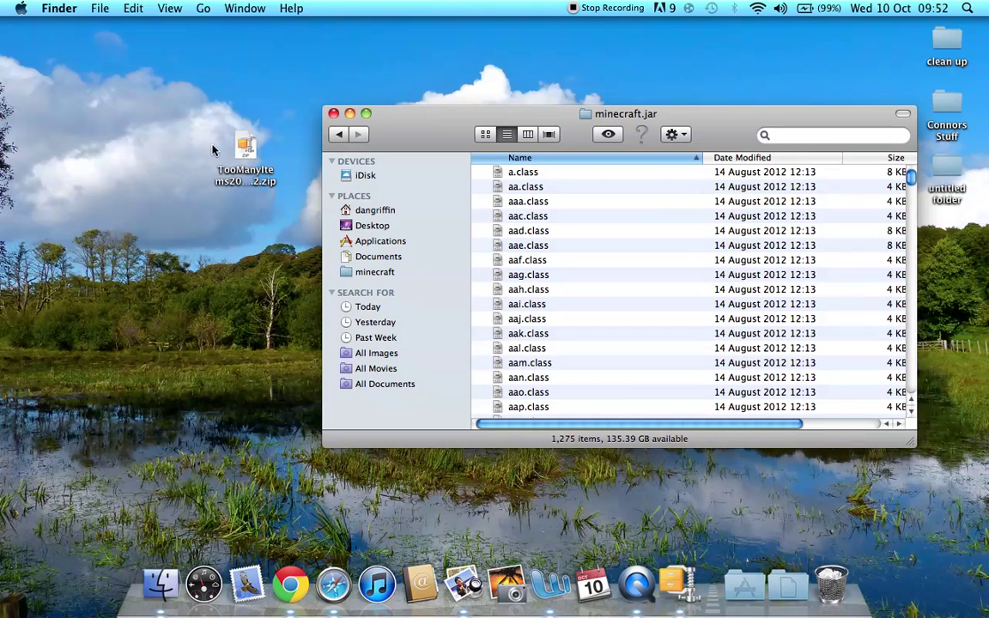
# Copy all 22 TooManyItems files into minecraft.jar, replacing aqh.class, then close WinZip.
pyautogui.doubleClick(245, 148)
pyautogui.click(409, 301)
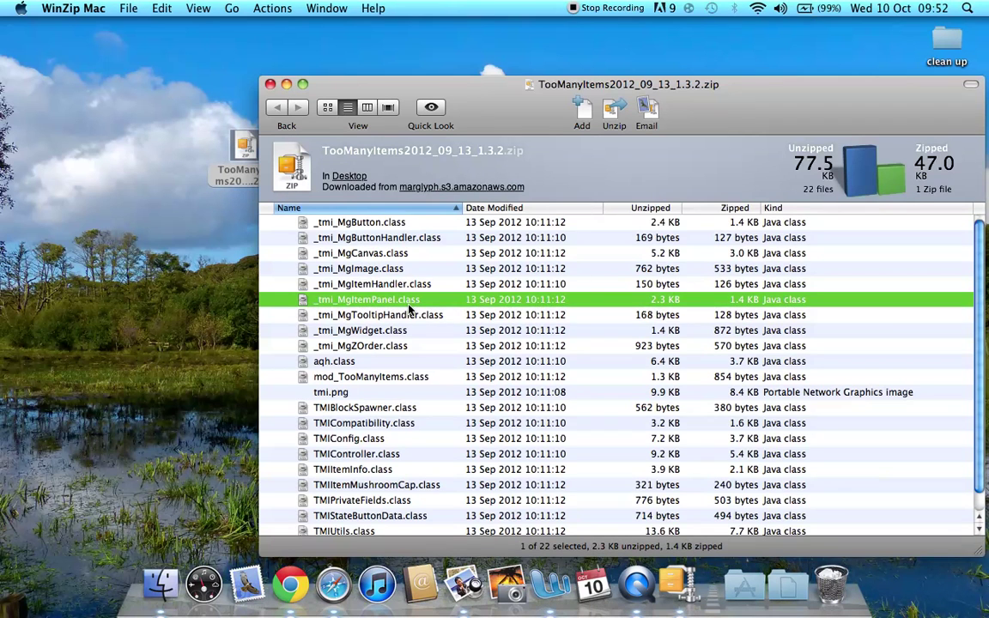
pyautogui.press('super+a')
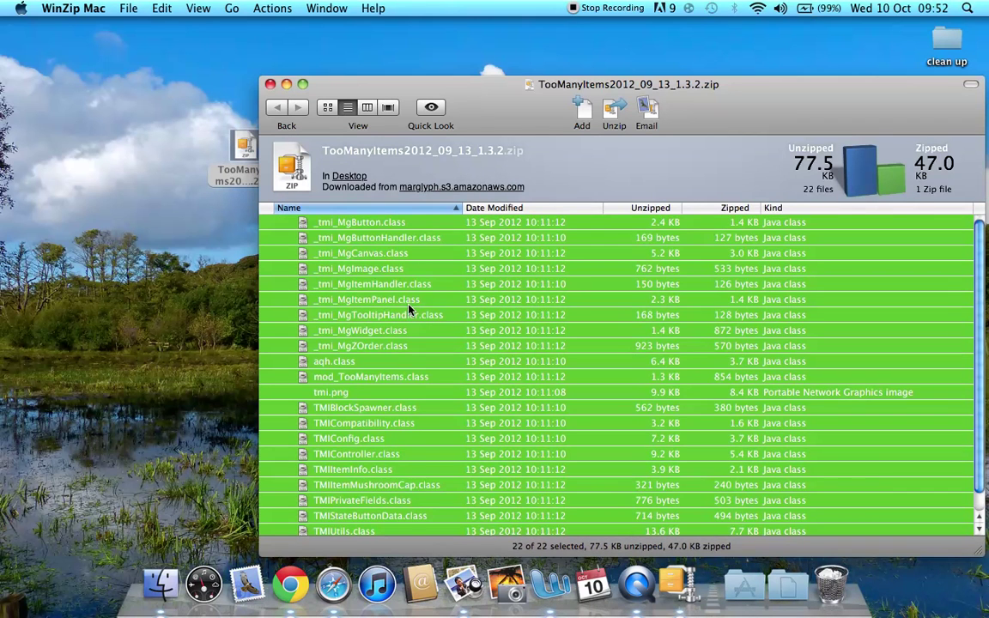
pyautogui.moveTo(501, 105); pyautogui.dragTo(91, 46)
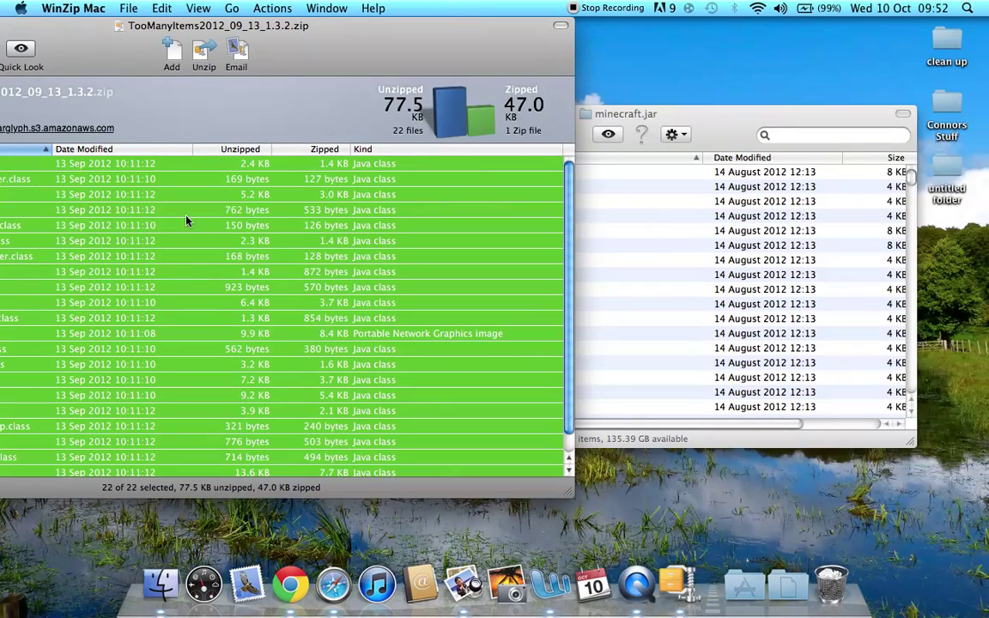
pyautogui.moveTo(215, 262); pyautogui.dragTo(662, 289)
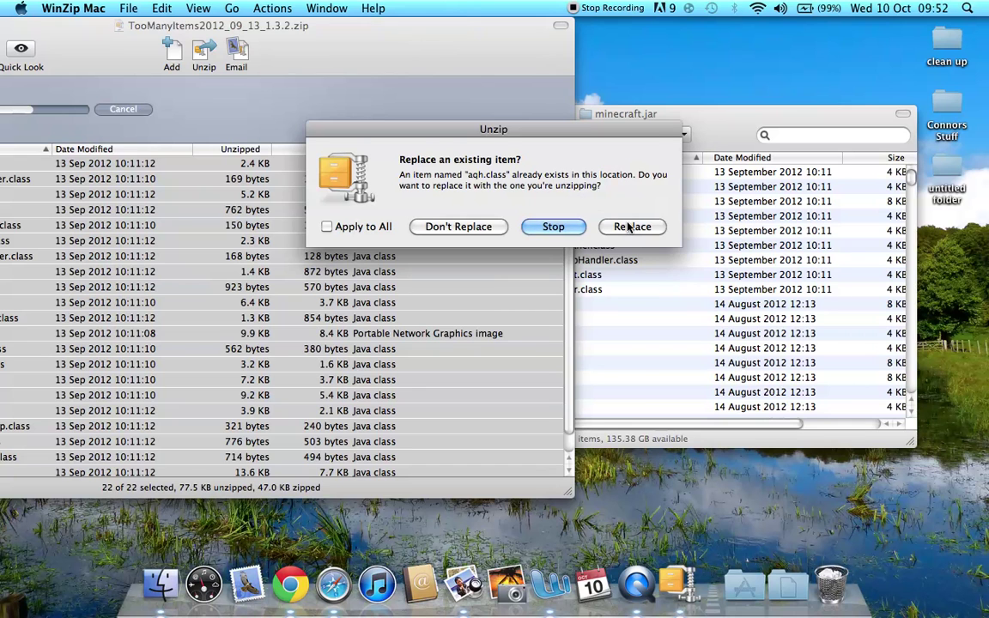
pyautogui.click(628, 228)
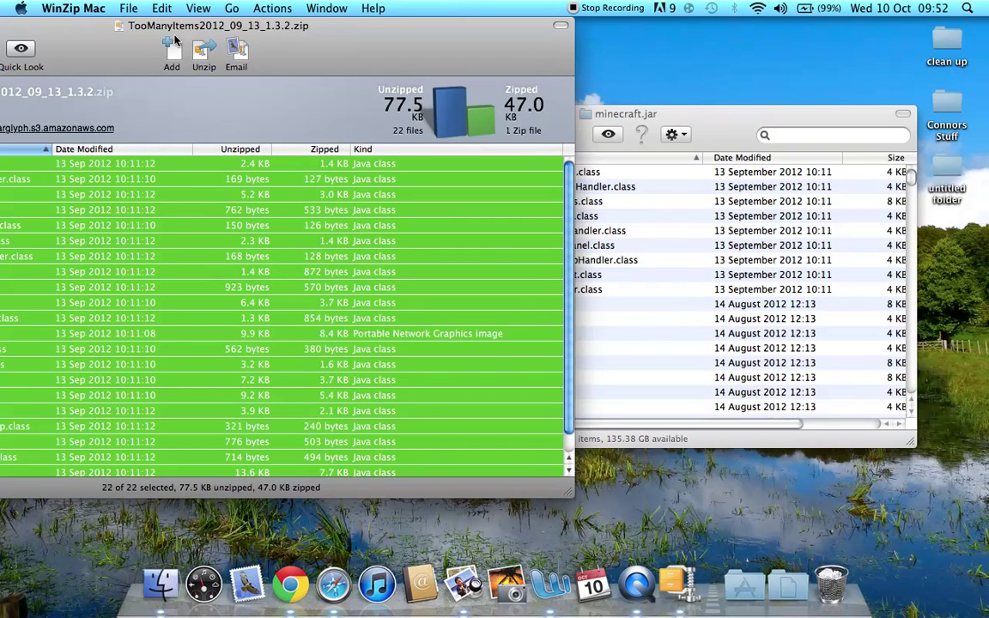
pyautogui.moveTo(176, 34); pyautogui.dragTo(463, 35)
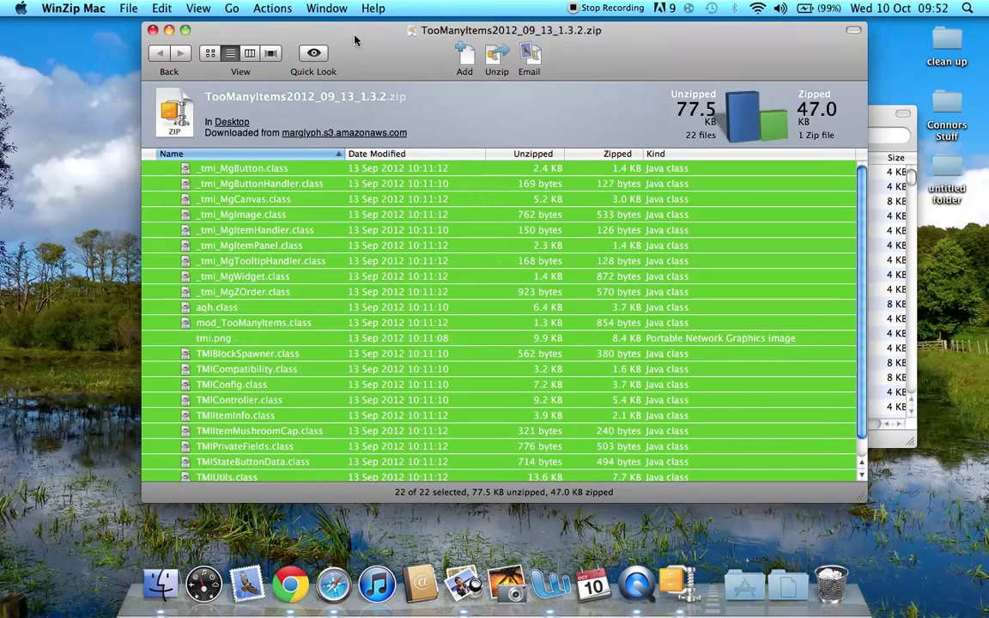
pyautogui.click(150, 30)
# Close minecraft.jar, launch the Minecraft app from Connors Stuff, and close that folder.
pyautogui.click(333, 114)
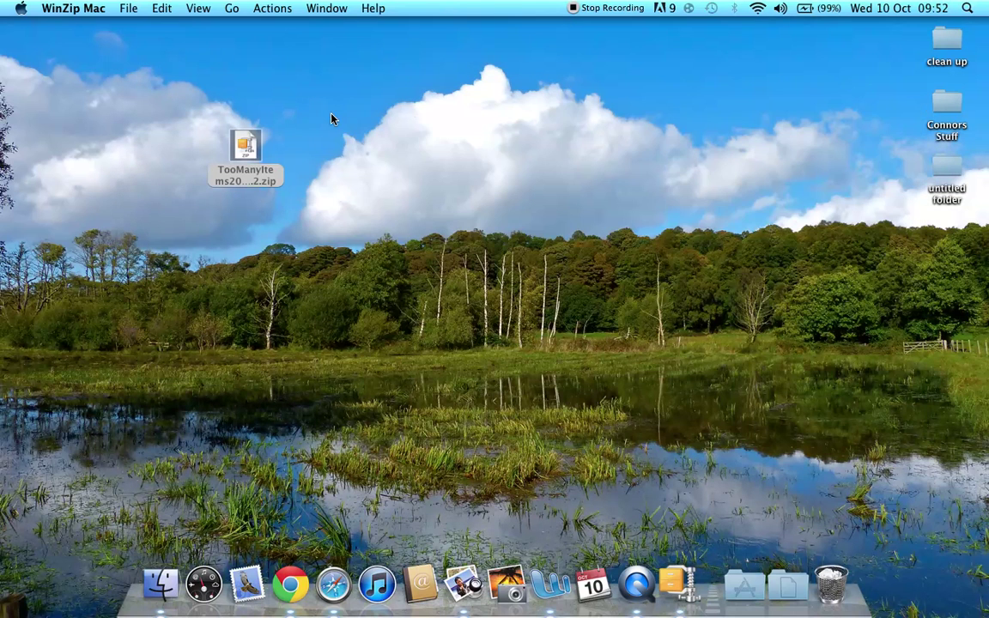
pyautogui.click(948, 108)
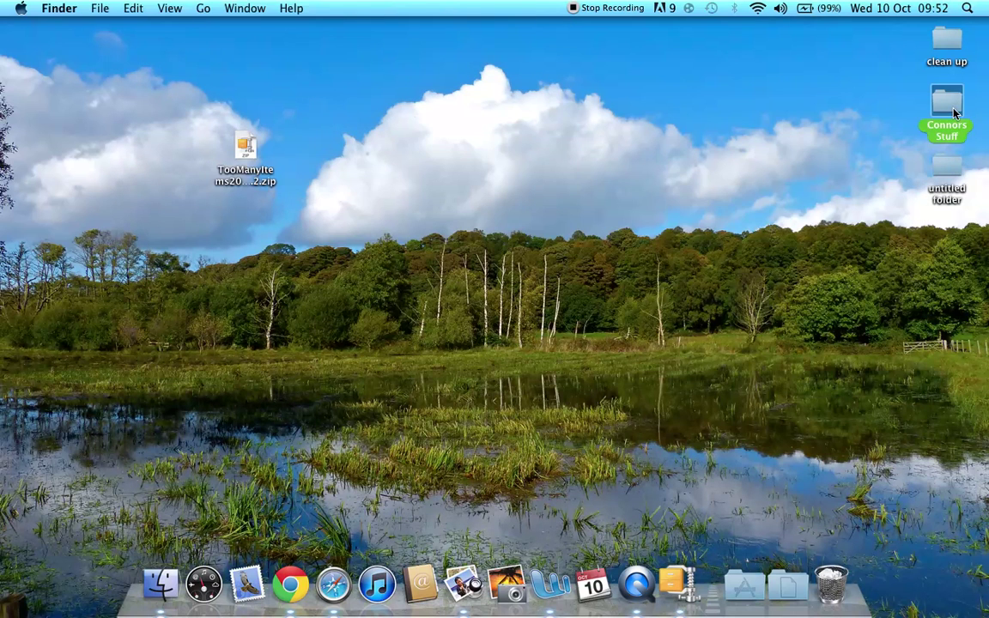
pyautogui.doubleClick(949, 110)
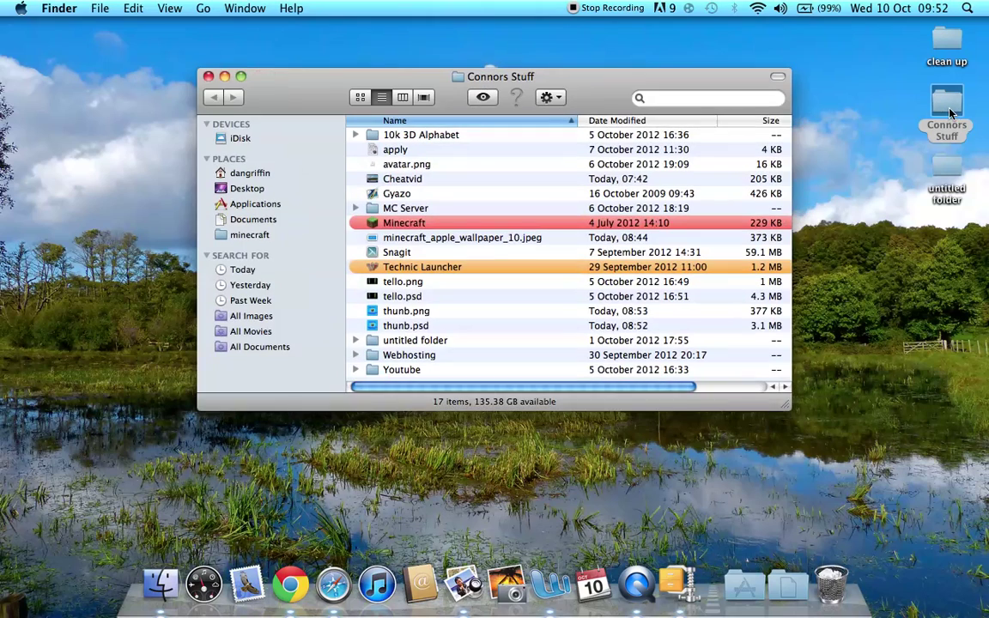
pyautogui.doubleClick(448, 224)
pyautogui.click(208, 76)
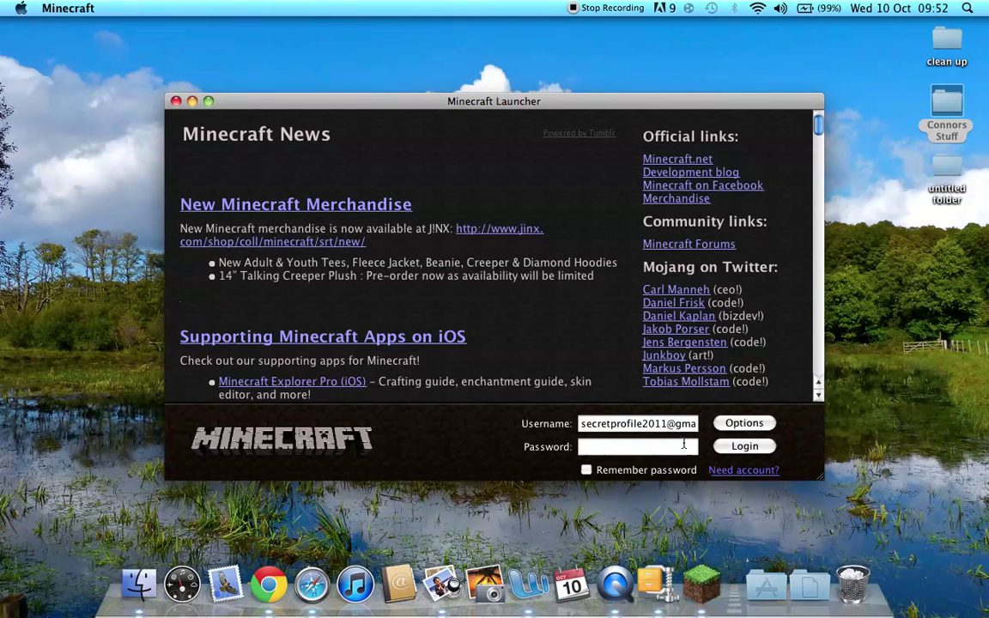
# Log in to Minecraft with the account password.
pyautogui.click(680, 446)
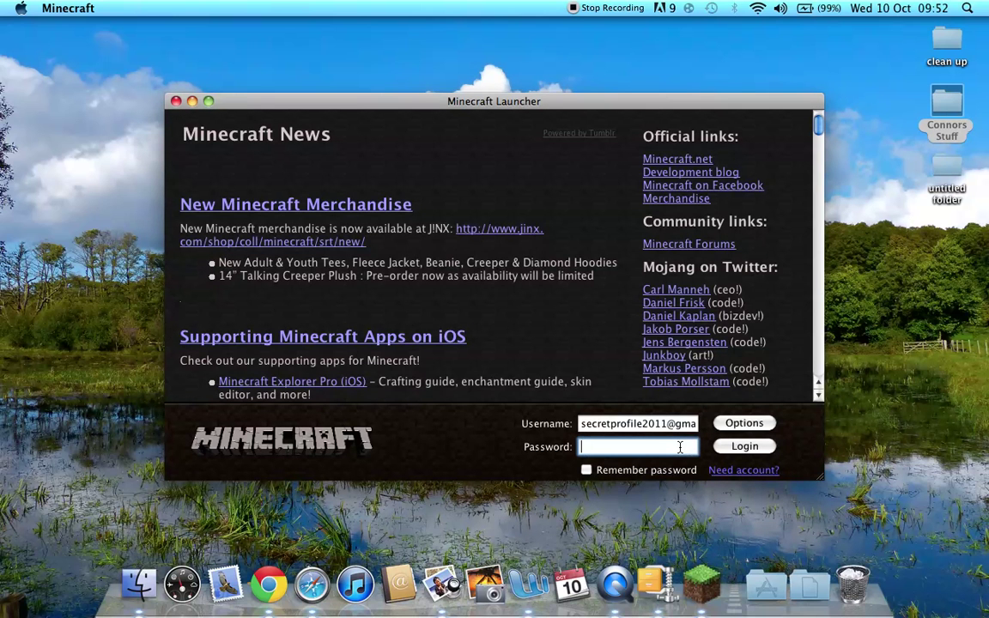
pyautogui.write('••••••••')
pyautogui.press('Return')
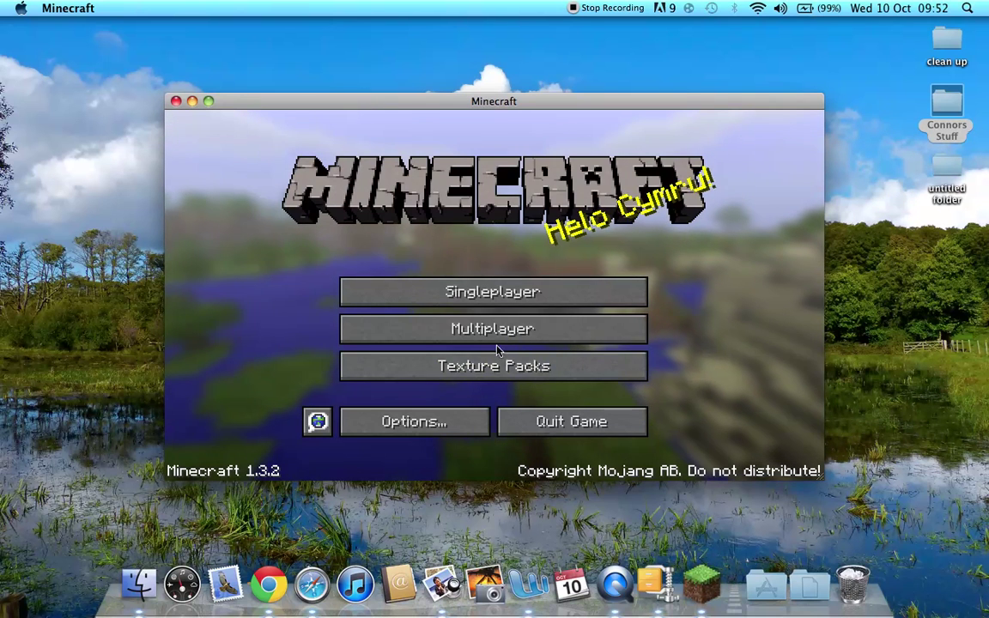
# Create a new singleplayer world named 'tutorail' and load into it.
pyautogui.click(492, 289)
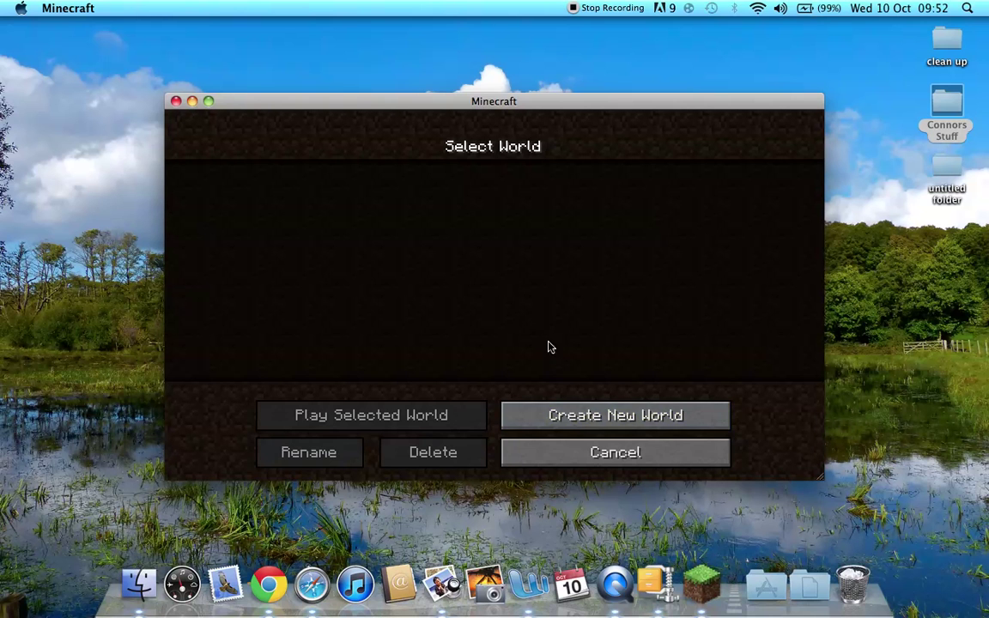
pyautogui.click(570, 418)
pyautogui.press('BackSpace')
pyautogui.press('BackSpace')
pyautogui.press('BackSpace')
pyautogui.press('BackSpace')
pyautogui.press('BackSpace')
pyautogui.press('BackSpace')
pyautogui.press('BackSpace')
pyautogui.press('BackSpace')
pyautogui.press('BackSpace')
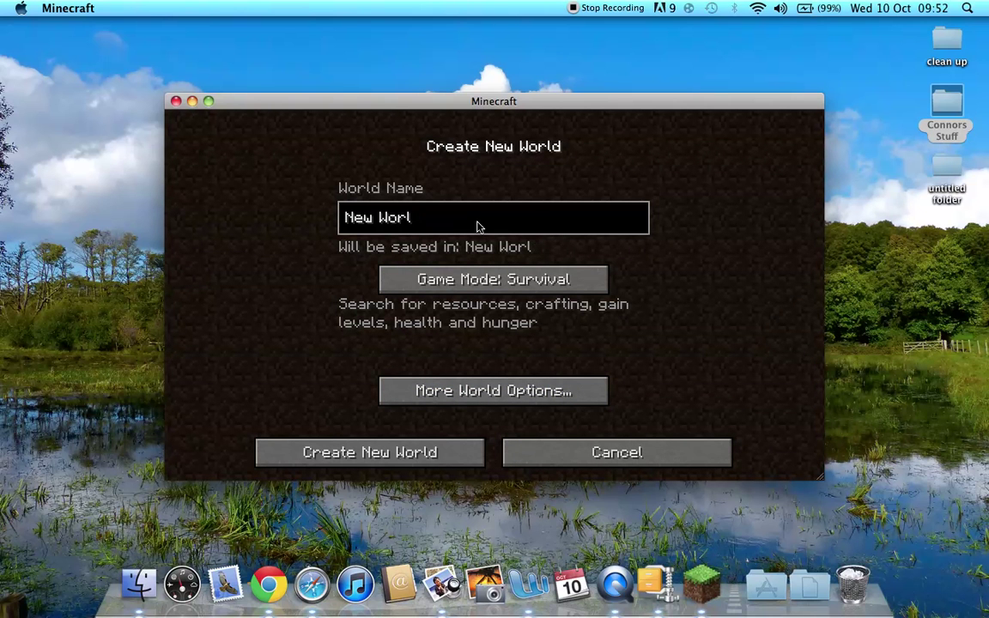
pyautogui.write('tutorail')
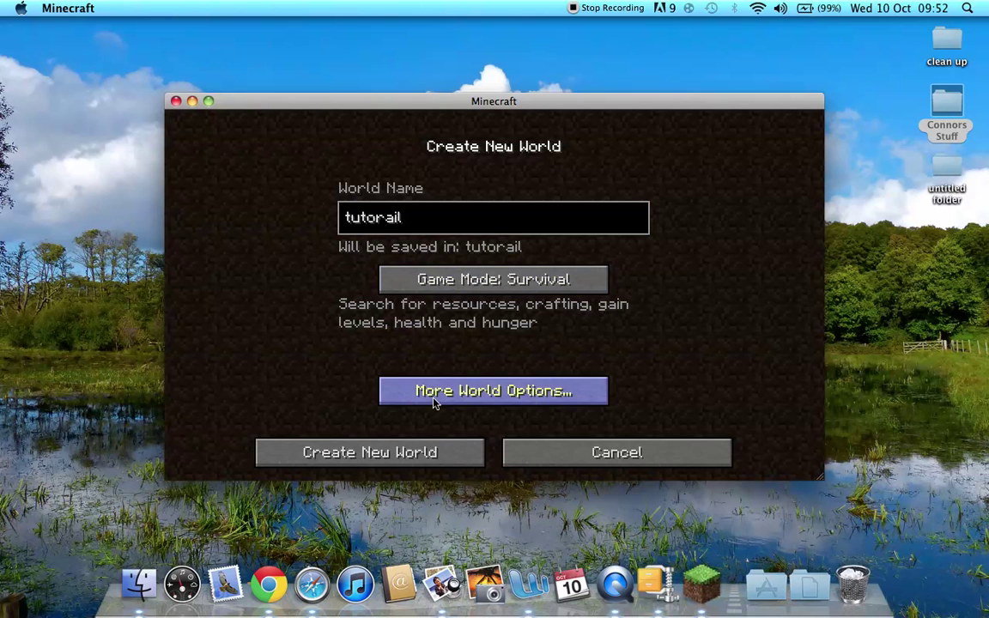
pyautogui.click(379, 451)
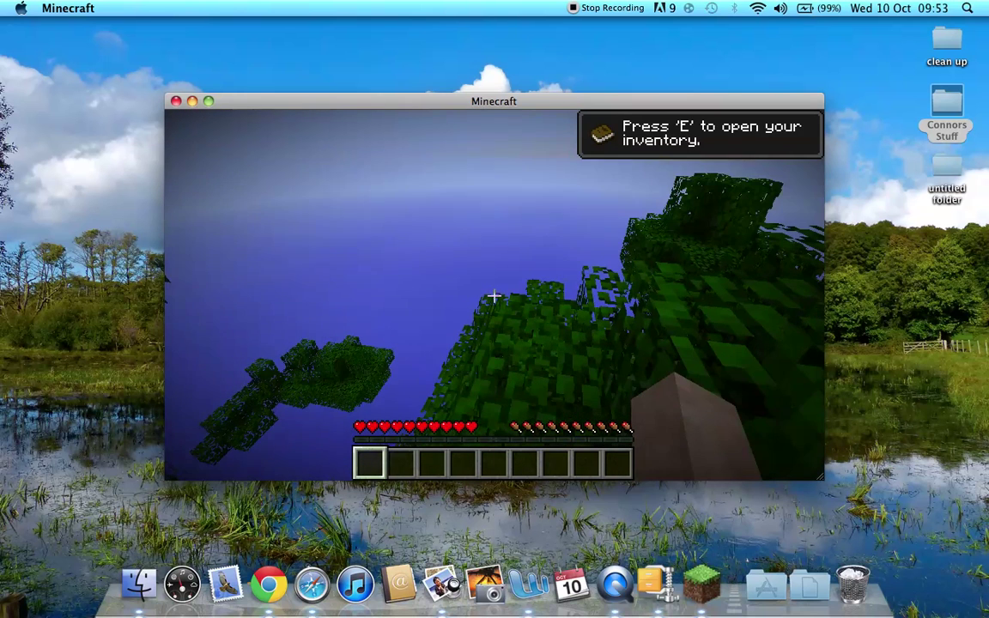
# Take 64 Dragon Eggs from the TooManyItems panel and place one on the treetop leaves.
pyautogui.press('e')
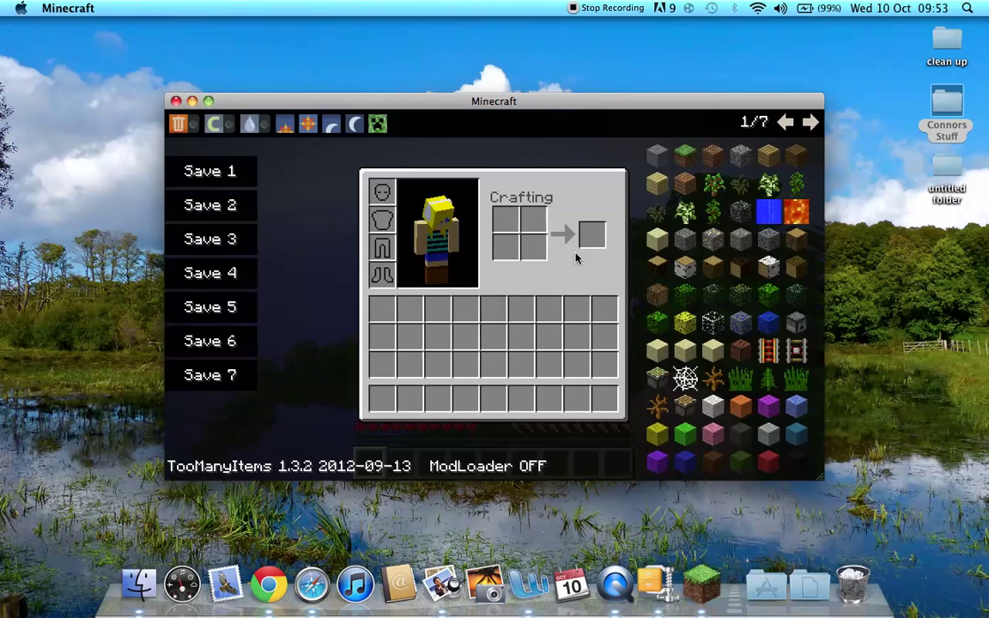
pyautogui.click(207, 102)
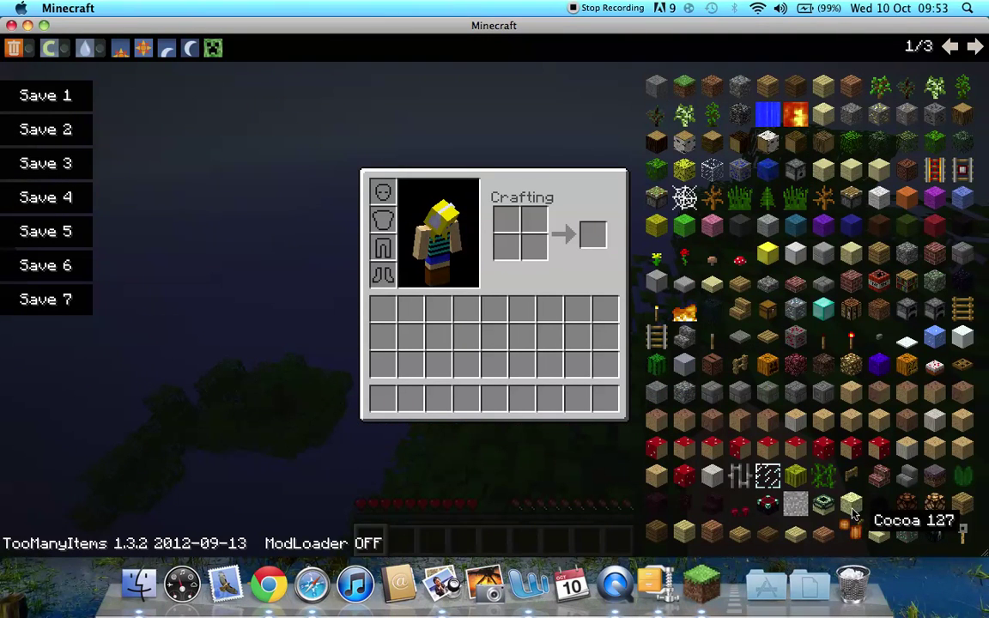
pyautogui.click(877, 505)
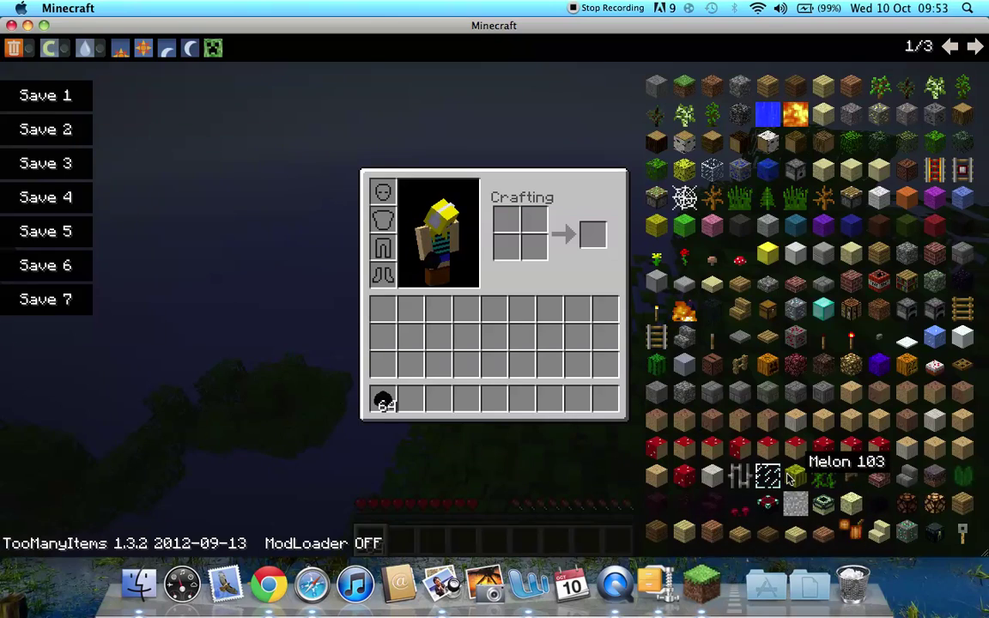
pyautogui.press('e')
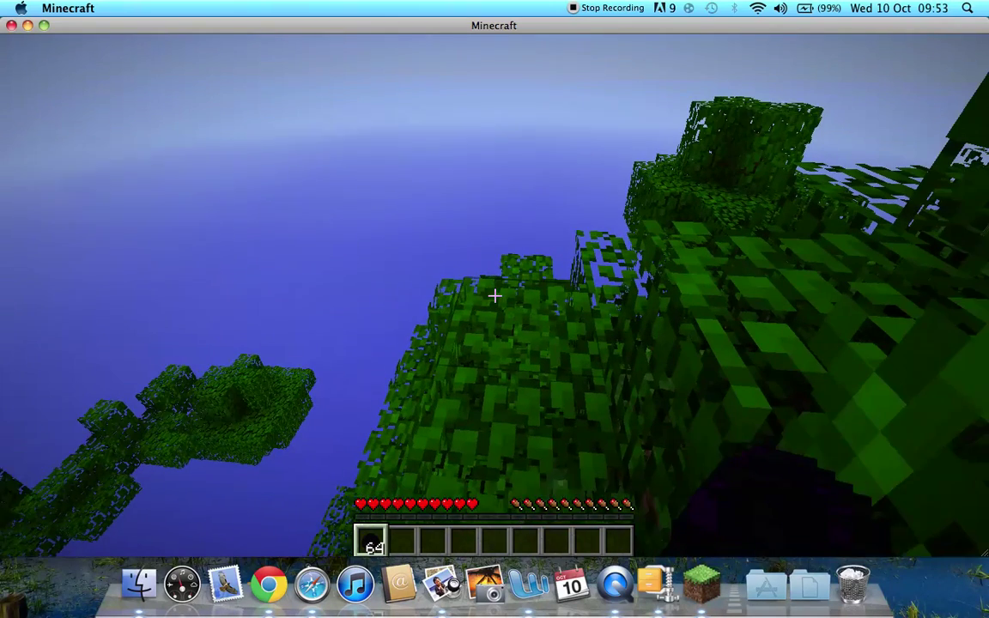
pyautogui.rightClick(495, 296)
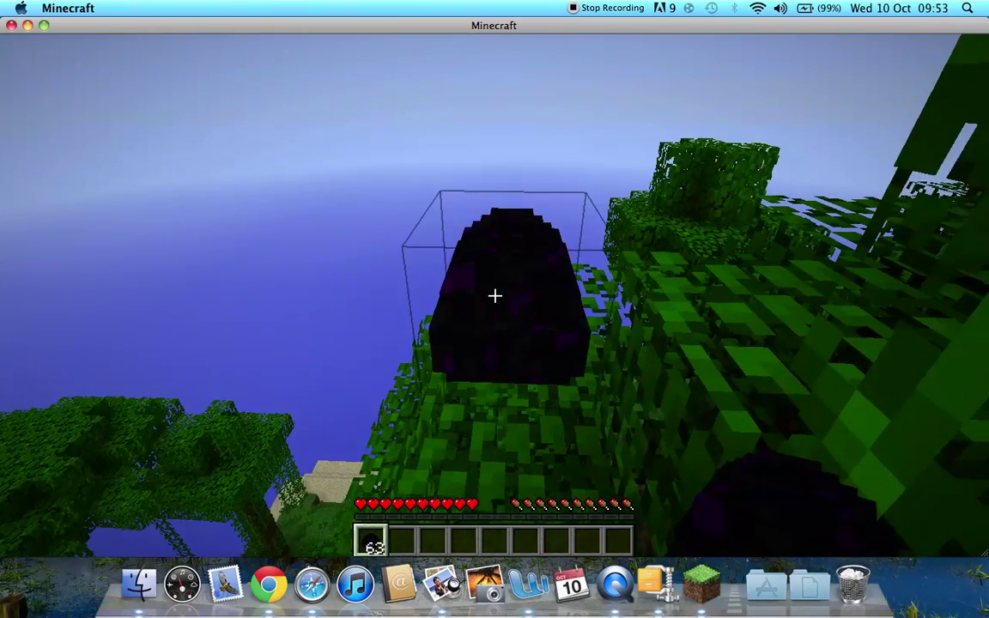
pyautogui.click(495, 296)
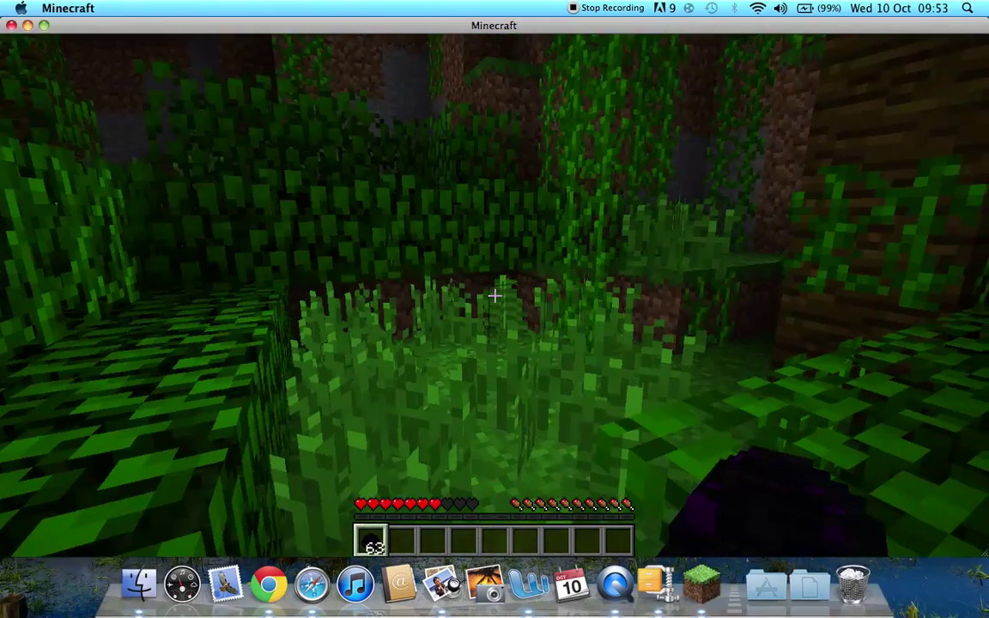
# Reopen the inventory to show the TooManyItems item panel beside it.
pyautogui.press('e')
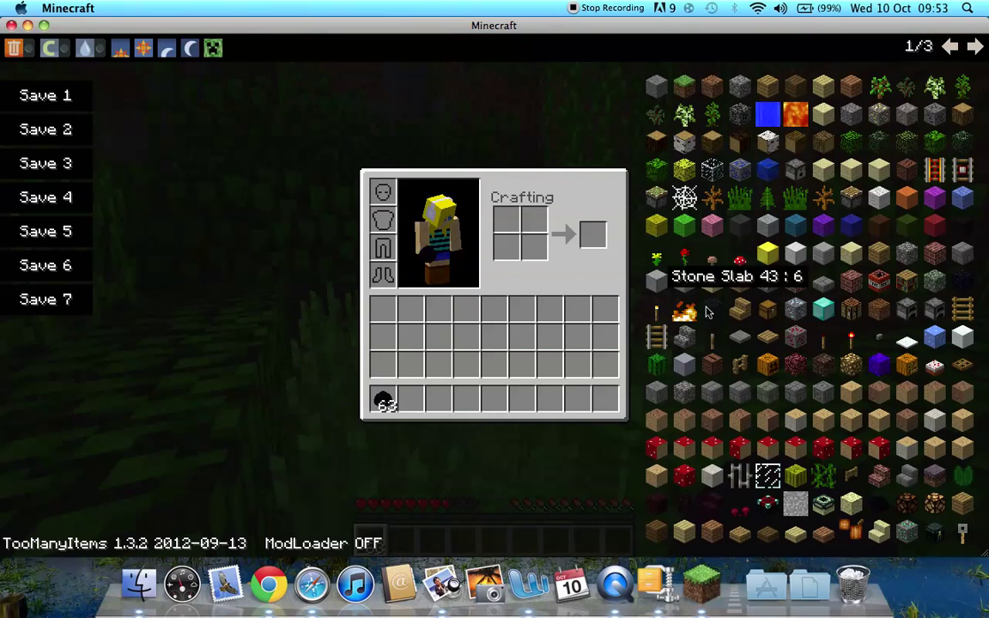